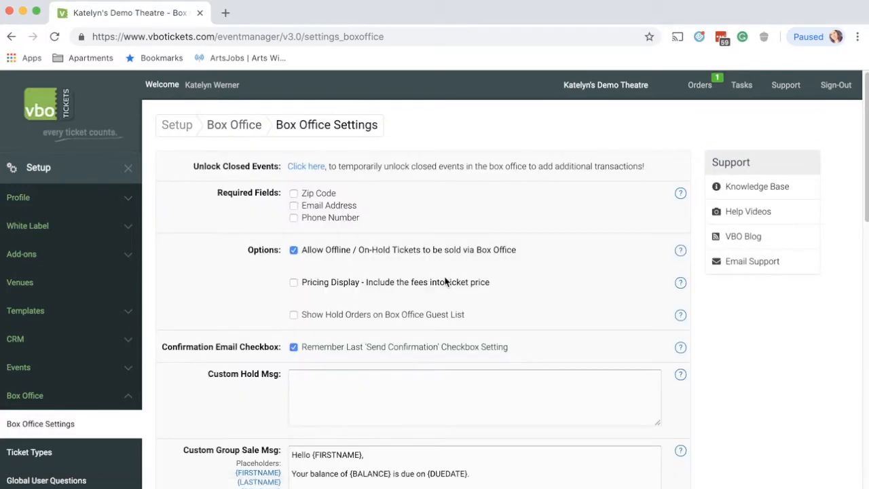
Review the Box Office Settings, including the custom group sale messages and seat map colors, and save them
{"action": "scroll", "coordinate": [445, 281], "scroll_direction": "down", "scroll_amount": 1}
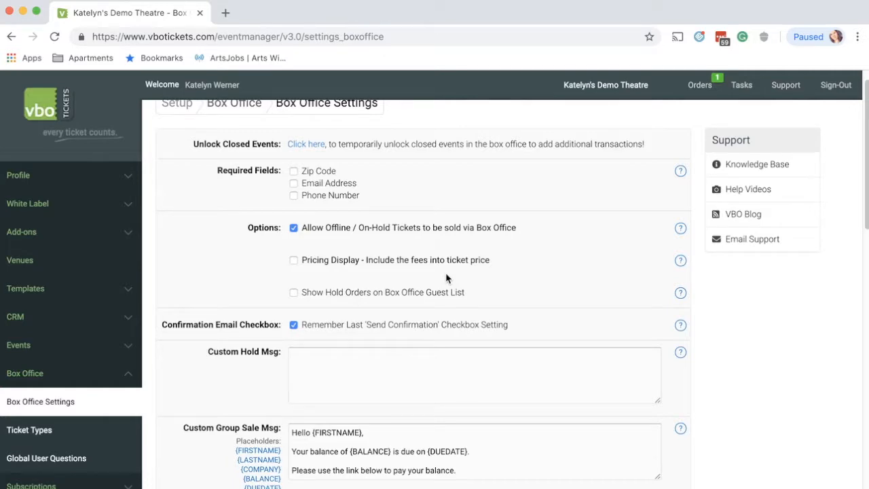
{"action": "scroll", "coordinate": [445, 272], "scroll_direction": "down", "scroll_amount": 3}
{"action": "scroll", "coordinate": [442, 268], "scroll_direction": "down", "scroll_amount": 9}
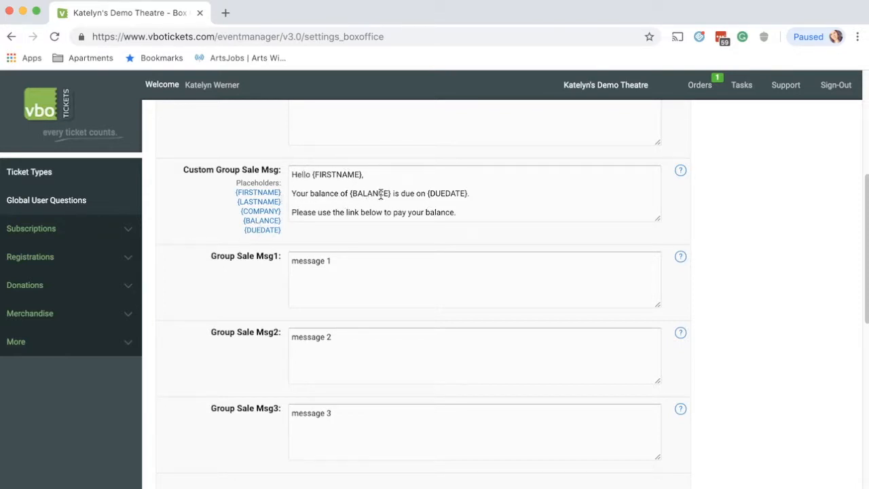
{"action": "scroll", "coordinate": [228, 231], "scroll_direction": "down", "scroll_amount": 3}
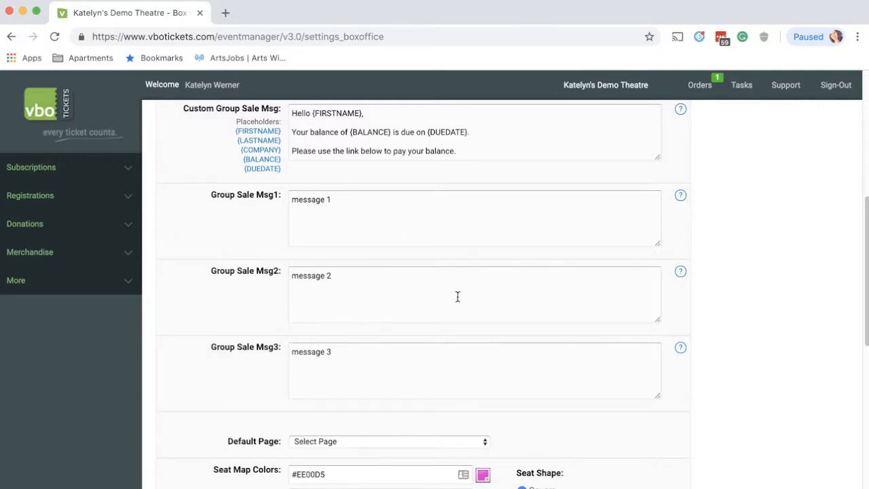
{"action": "scroll", "coordinate": [457, 296], "scroll_direction": "down", "scroll_amount": 6}
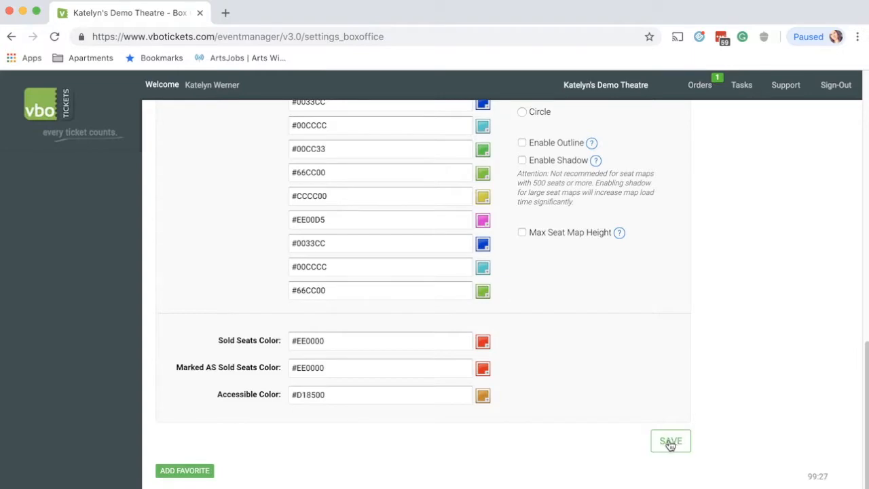
{"action": "left_click", "coordinate": [670, 442]}
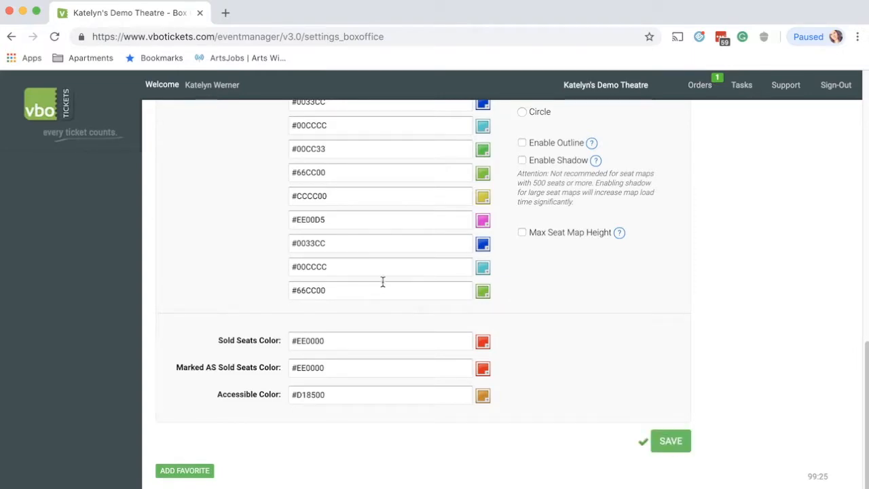
Go to the Quick Select ticket sales page of the Box Office
{"action": "scroll", "coordinate": [343, 266], "scroll_direction": "up", "scroll_amount": 10}
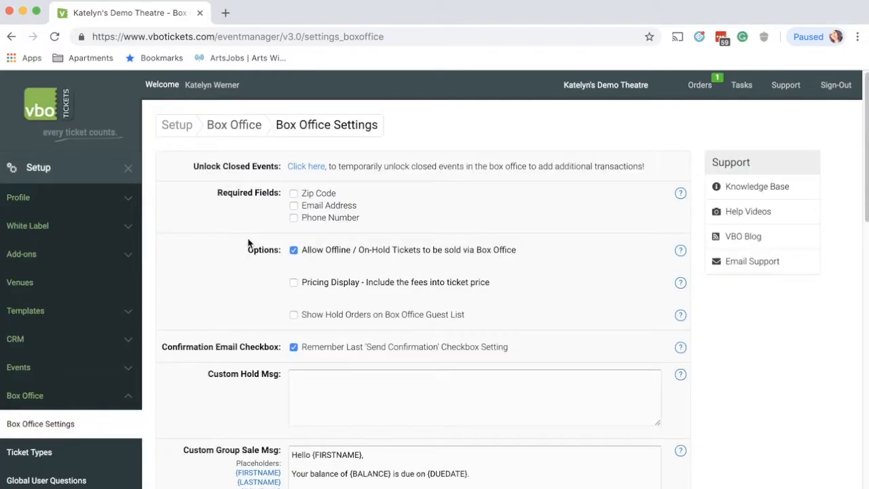
{"action": "left_click", "coordinate": [116, 177]}
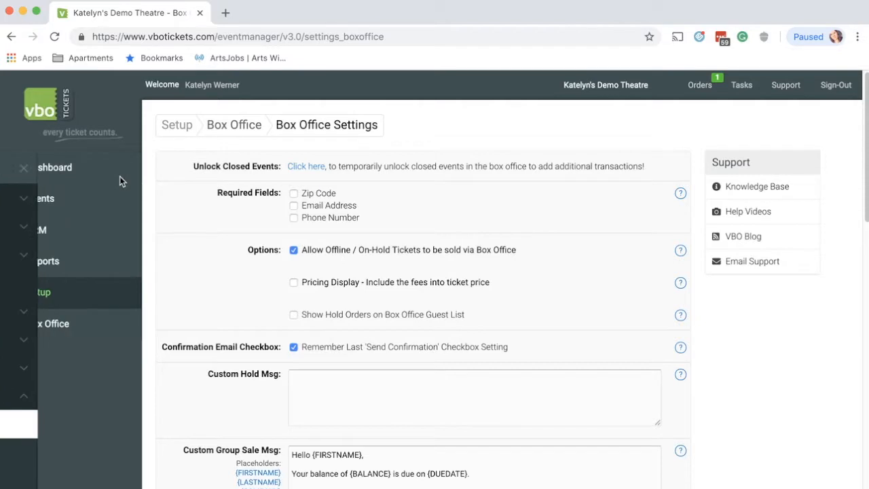
{"action": "left_click", "coordinate": [58, 333]}
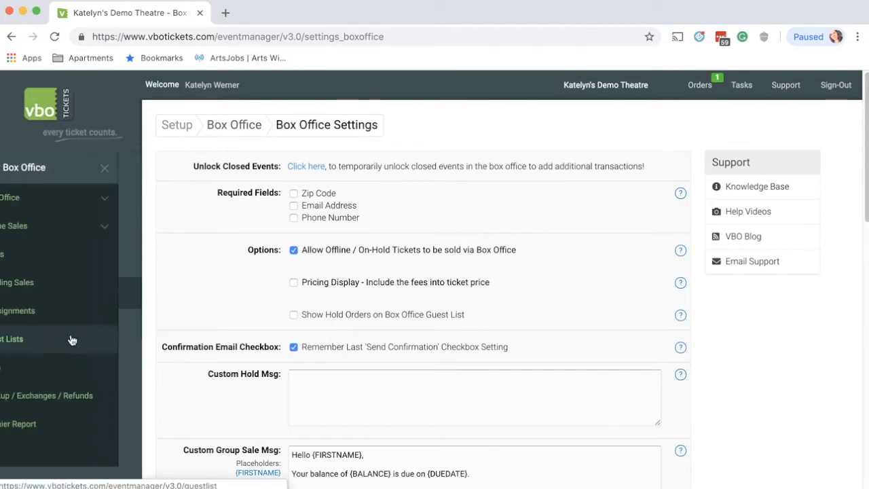
{"action": "left_click", "coordinate": [51, 204]}
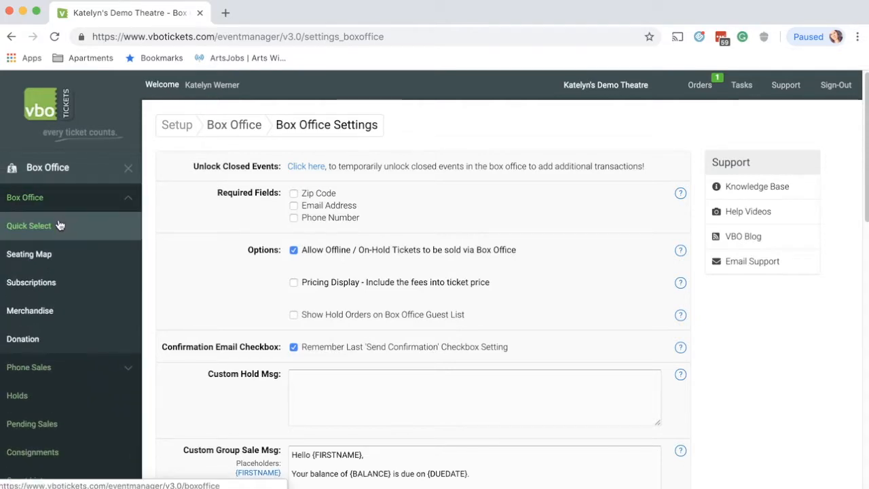
{"action": "left_click", "coordinate": [42, 236]}
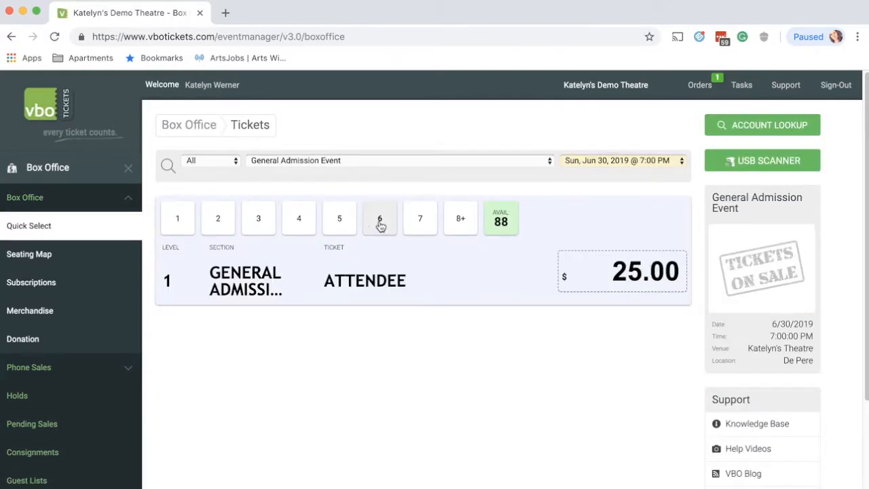
Add 8 General Admission Attendee tickets for the General Admission Event to the cart
{"action": "left_click", "coordinate": [461, 218]}
{"action": "left_click", "coordinate": [448, 287]}
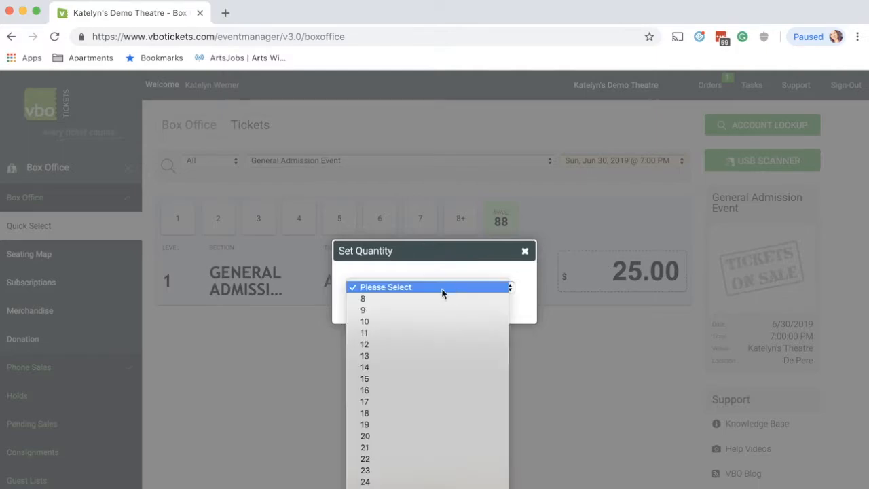
{"action": "left_click", "coordinate": [411, 302]}
{"action": "scroll", "coordinate": [563, 272], "scroll_direction": "down", "scroll_amount": 3}
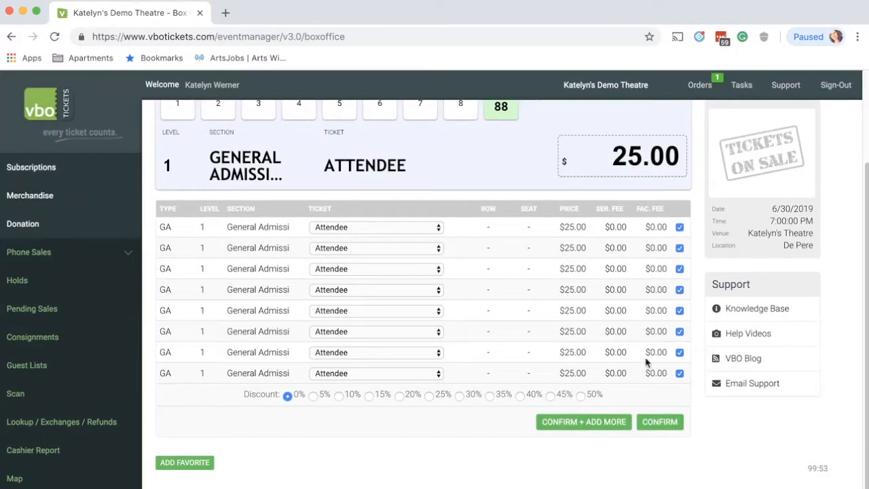
{"action": "left_click", "coordinate": [650, 423]}
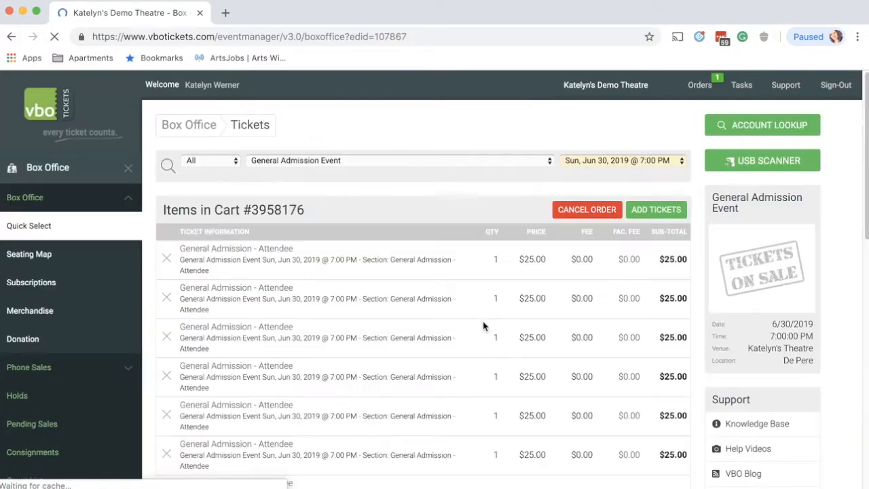
Look up the customer's existing account and apply it to the order's billing information
{"action": "scroll", "coordinate": [416, 285], "scroll_direction": "down", "scroll_amount": 10}
{"action": "scroll", "coordinate": [416, 286], "scroll_direction": "up", "scroll_amount": 5}
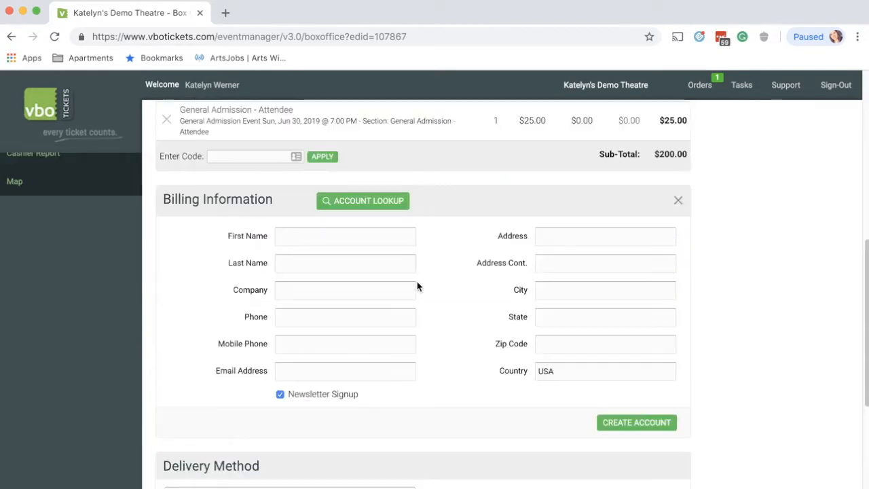
{"action": "left_click", "coordinate": [386, 205]}
{"action": "type", "text": "kwe"}
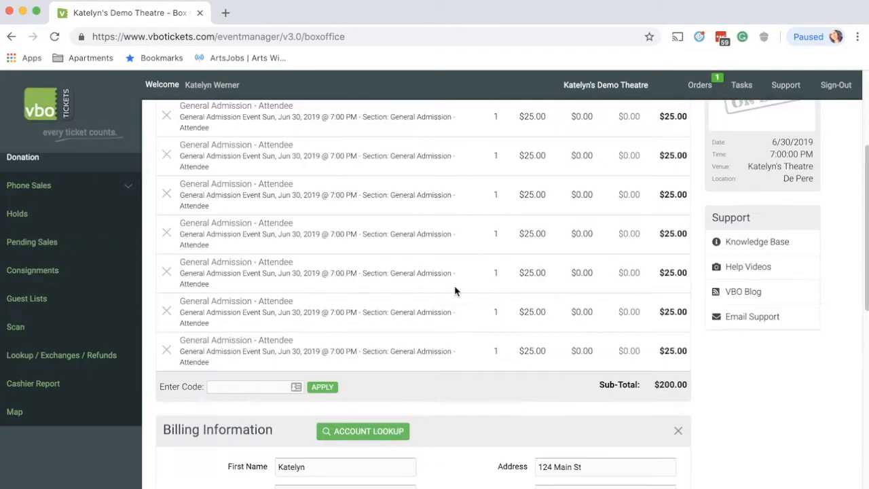
{"action": "scroll", "coordinate": [454, 285], "scroll_direction": "down", "scroll_amount": 5}
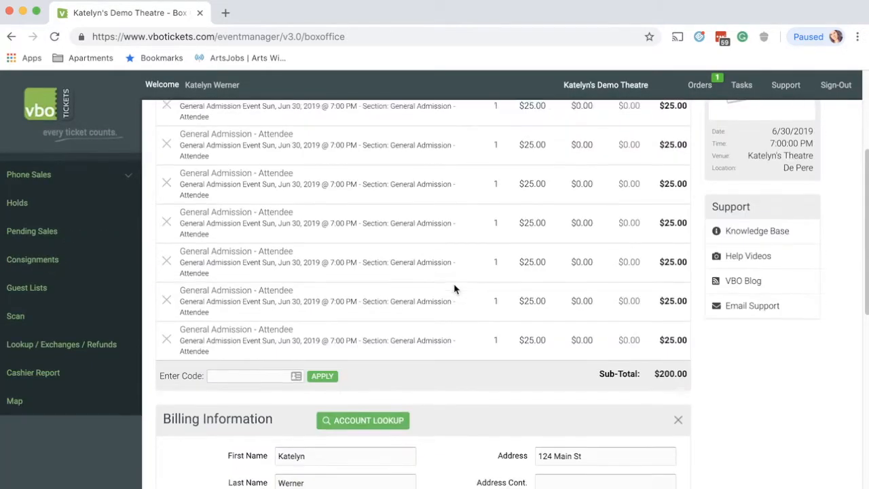
Start payment for the order and set the first payment to $100 in Cash
{"action": "scroll", "coordinate": [421, 280], "scroll_direction": "down", "scroll_amount": 3}
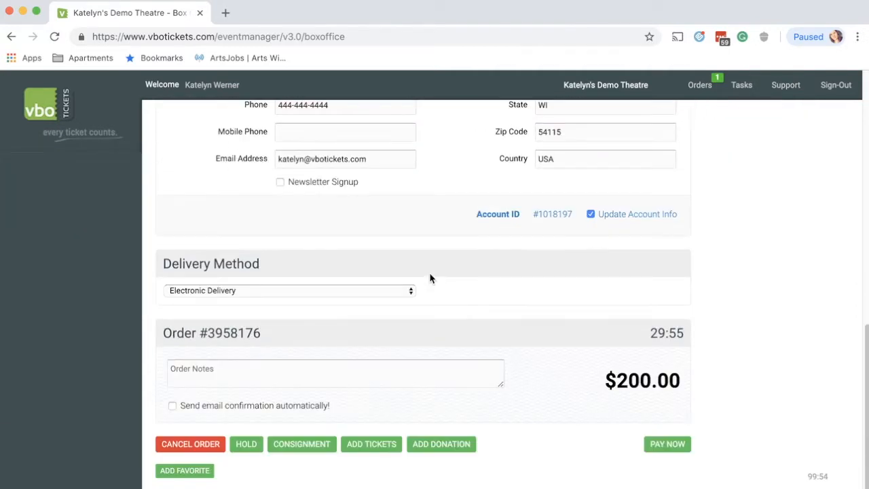
{"action": "left_click", "coordinate": [682, 447]}
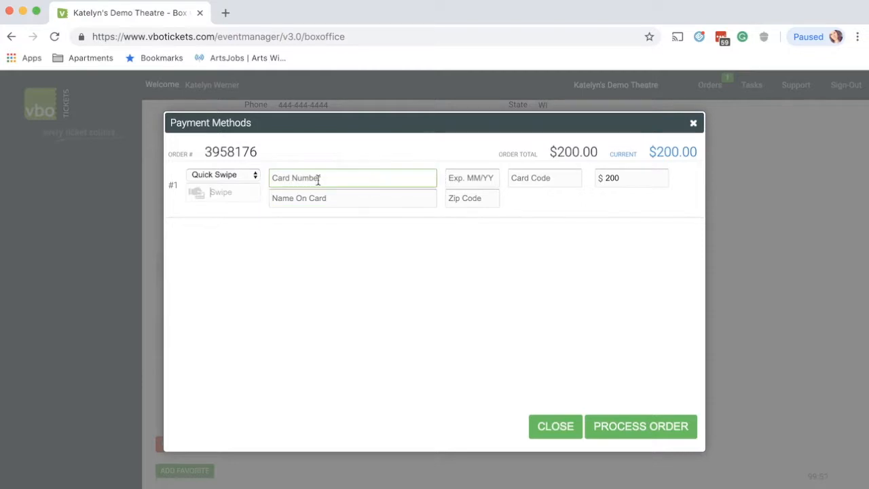
{"action": "left_click", "coordinate": [209, 178]}
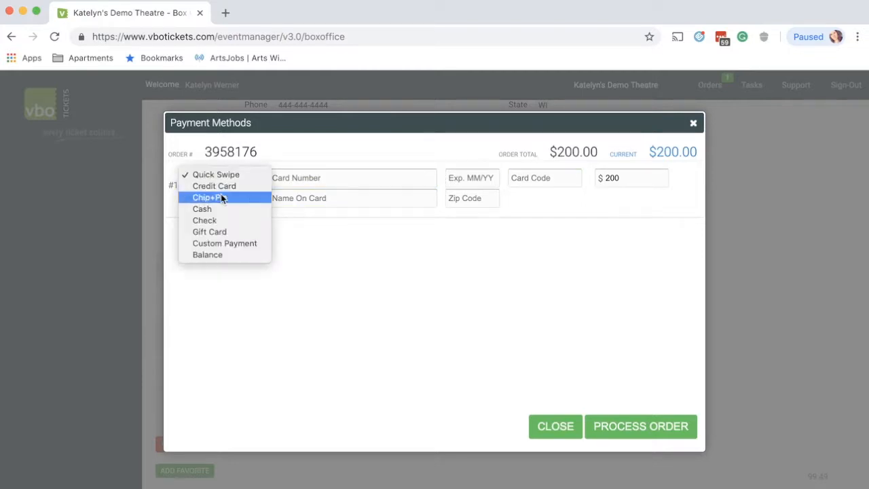
{"action": "left_click", "coordinate": [216, 256]}
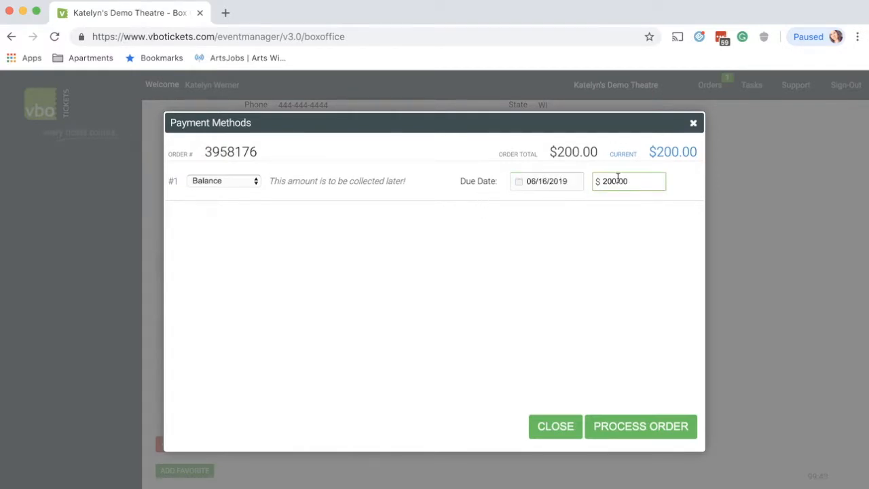
{"action": "left_click", "coordinate": [229, 183]}
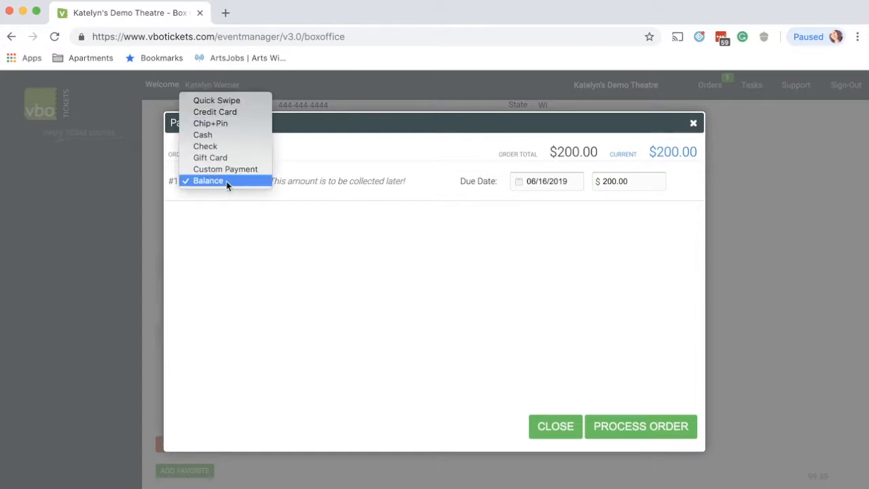
{"action": "left_click", "coordinate": [215, 135]}
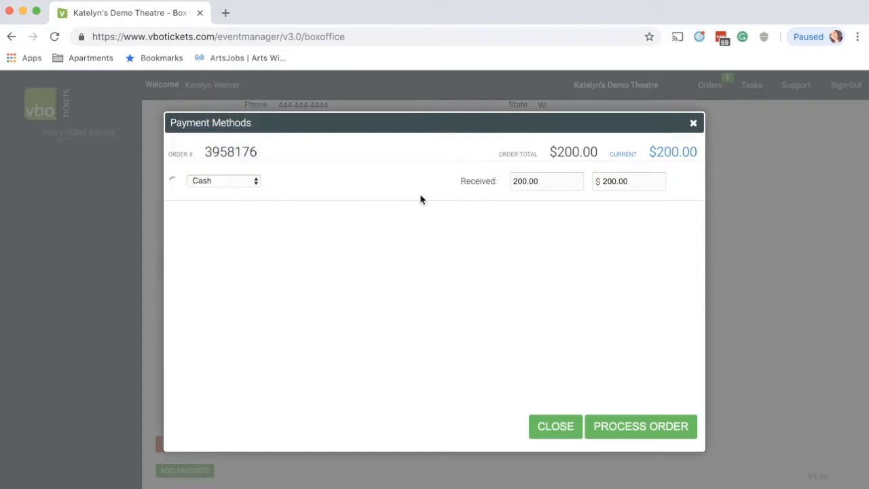
{"action": "left_click", "coordinate": [636, 183]}
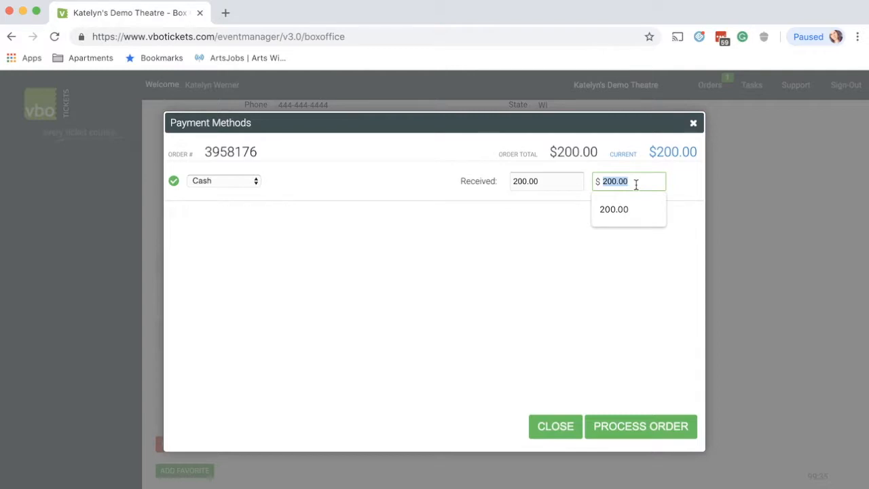
{"action": "type", "text": "100"}
{"action": "left_click", "coordinate": [546, 250]}
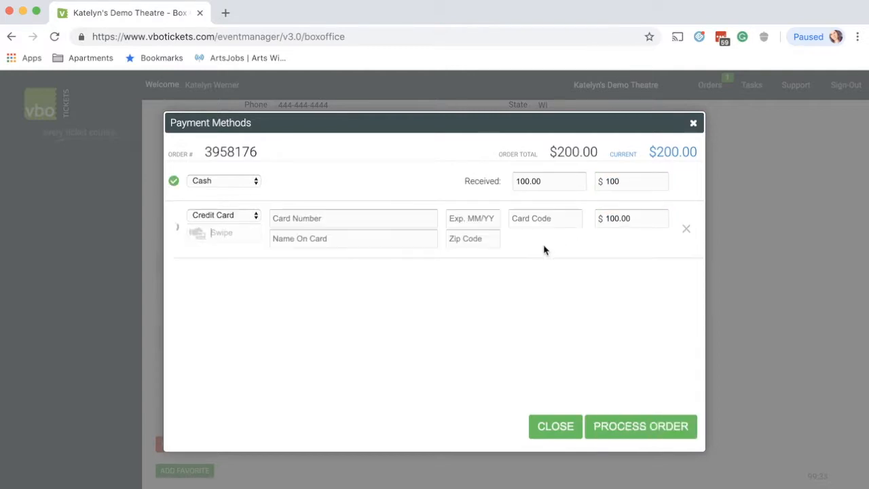
Assign the remaining $100.00 to the Balance payment method and process the order
{"action": "left_click", "coordinate": [234, 217]}
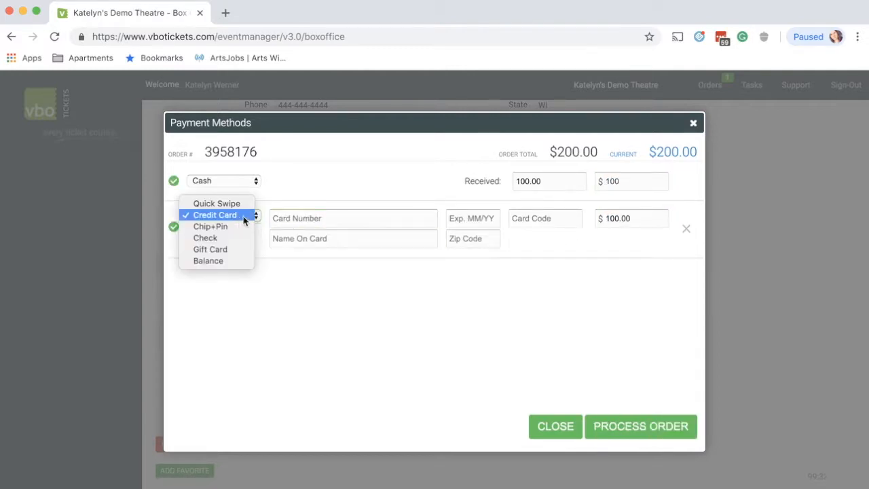
{"action": "left_click", "coordinate": [227, 261]}
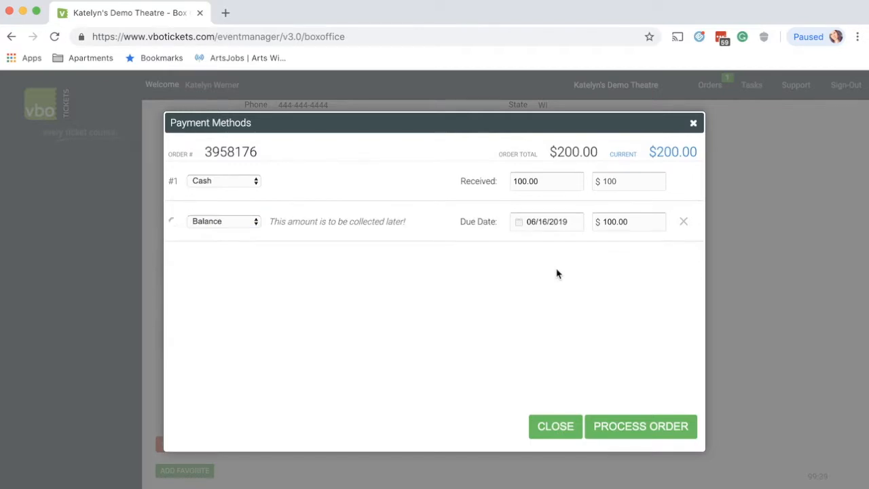
{"action": "left_click", "coordinate": [634, 427]}
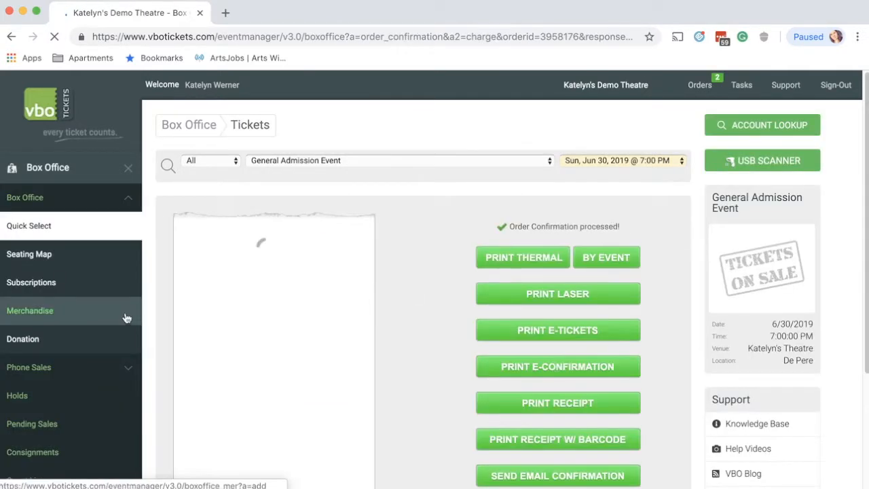
Open Pending Sales and inspect the refund form of the eight-ticket group order, closing it without issuing a refund
{"action": "scroll", "coordinate": [72, 211], "scroll_direction": "down", "scroll_amount": 2}
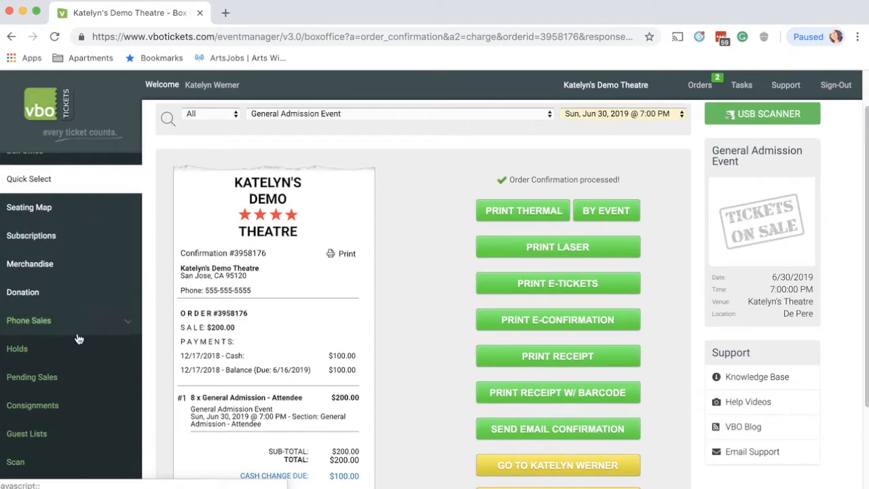
{"action": "left_click", "coordinate": [57, 384]}
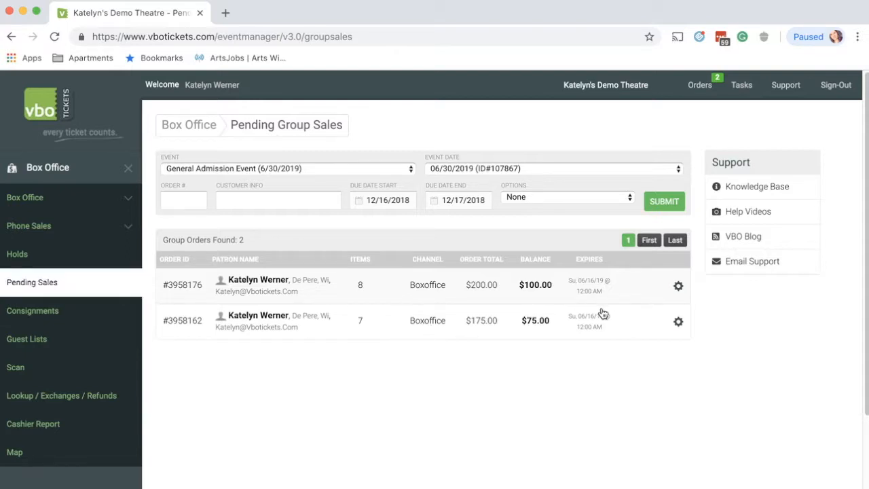
{"action": "left_click", "coordinate": [678, 288]}
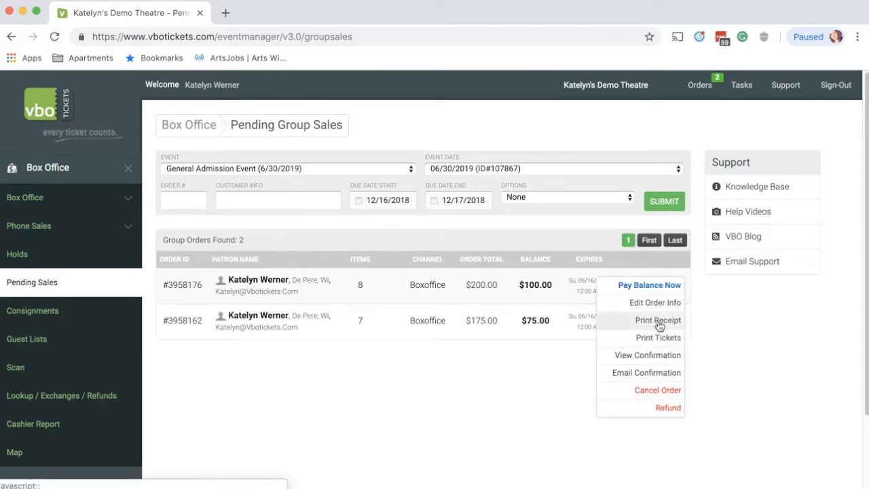
{"action": "left_click", "coordinate": [656, 408]}
{"action": "scroll", "coordinate": [438, 232], "scroll_direction": "down", "scroll_amount": 3}
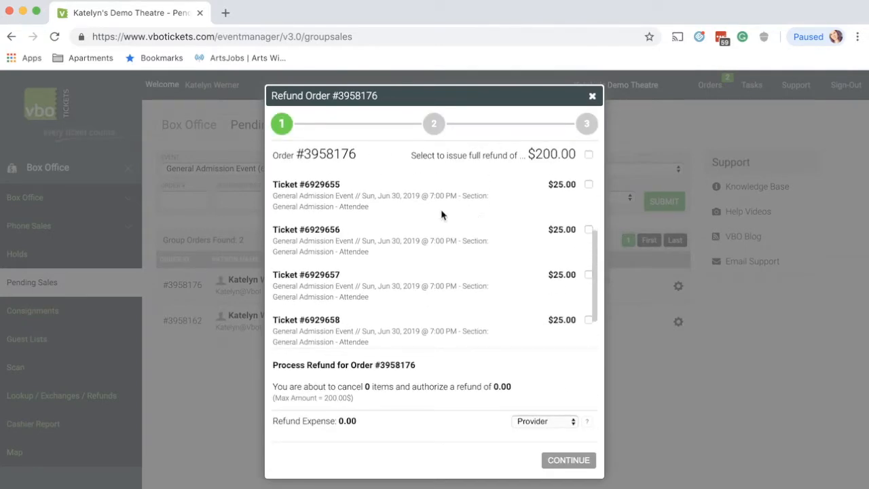
{"action": "left_click", "coordinate": [592, 95]}
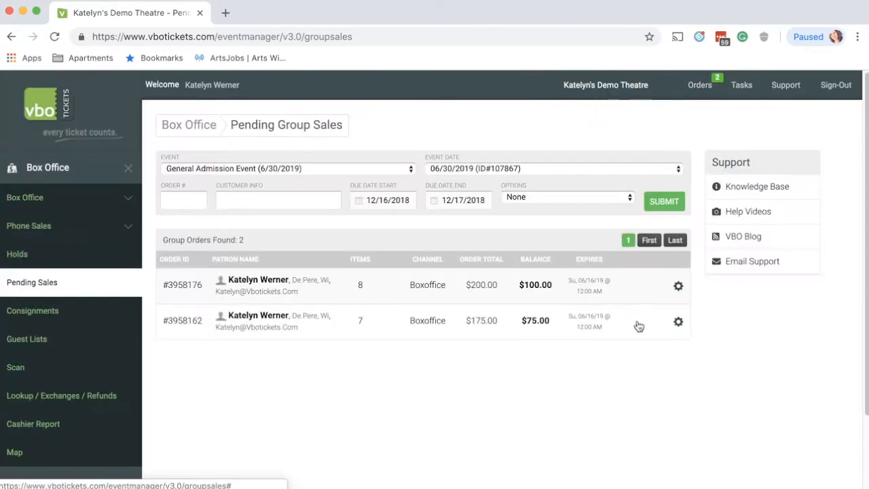
Inspect the cancellation form of the seven-ticket group order, including its notes field, and close it without cancelling the order
{"action": "left_click", "coordinate": [678, 324]}
{"action": "left_click", "coordinate": [662, 425]}
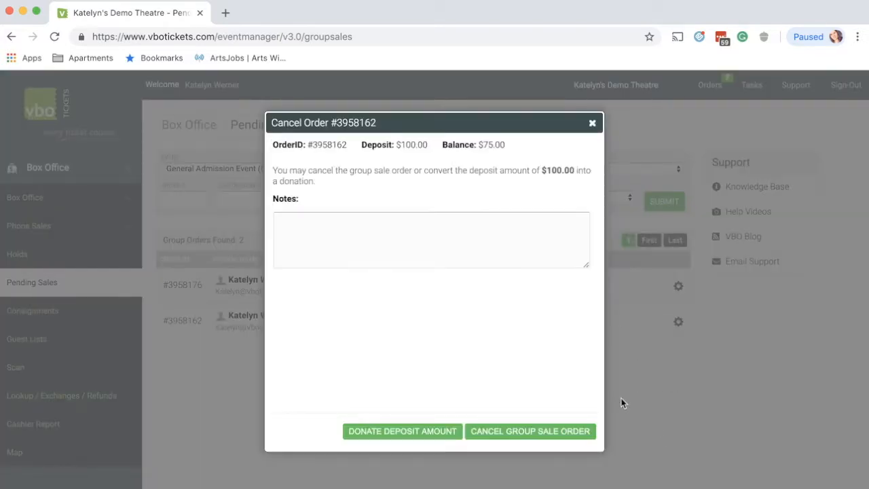
{"action": "left_click", "coordinate": [464, 243]}
{"action": "left_click", "coordinate": [592, 125]}
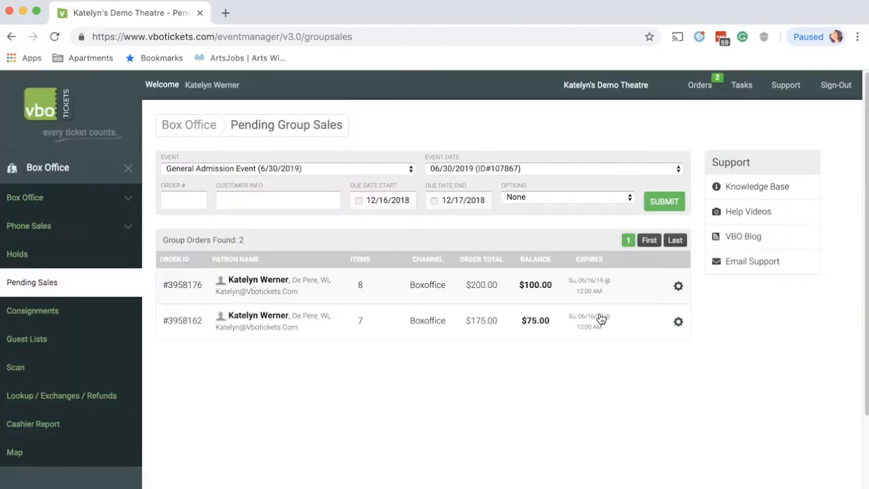
Inspect the Box Office payment form for the eight-ticket group order's balance and close it without processing a payment
{"action": "left_click", "coordinate": [679, 288]}
{"action": "left_click", "coordinate": [647, 286]}
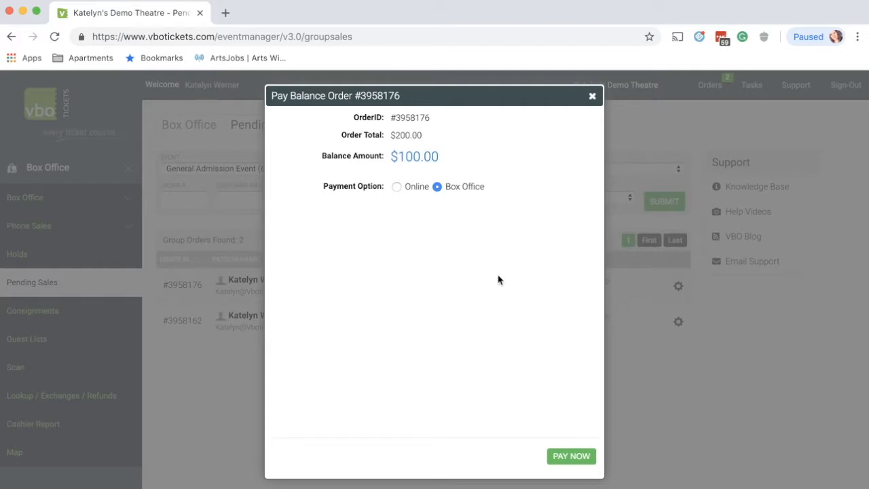
{"action": "left_click", "coordinate": [576, 460]}
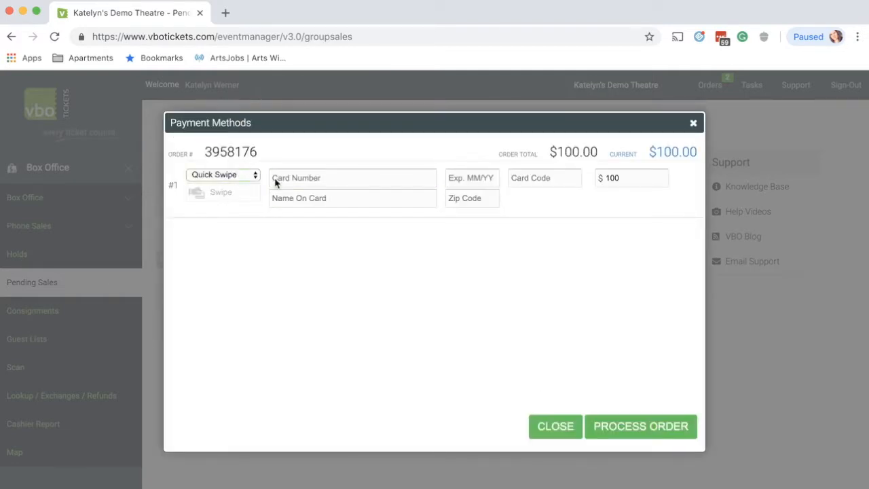
{"action": "left_click", "coordinate": [693, 123]}
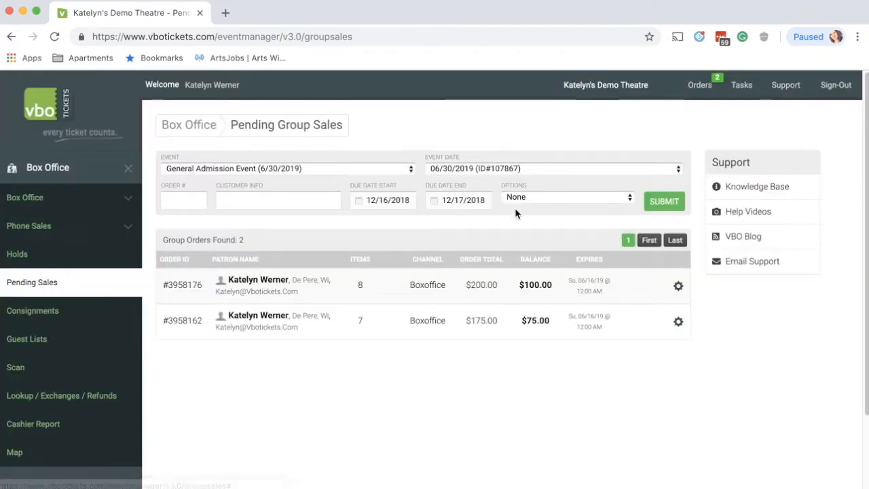
Set up an Online balance payment for the eight-ticket order with Partial Amount Allowed, checking the early pay discount fields but leaving the discount off
{"action": "left_click", "coordinate": [678, 285]}
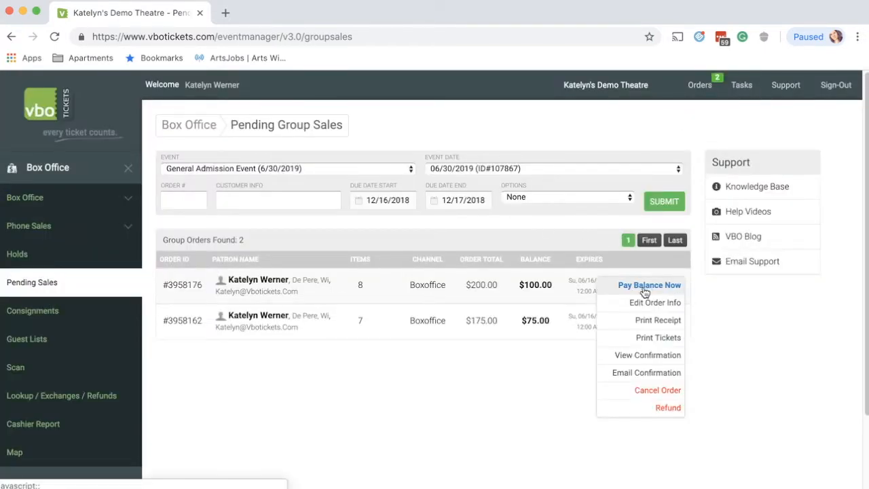
{"action": "left_click", "coordinate": [646, 288]}
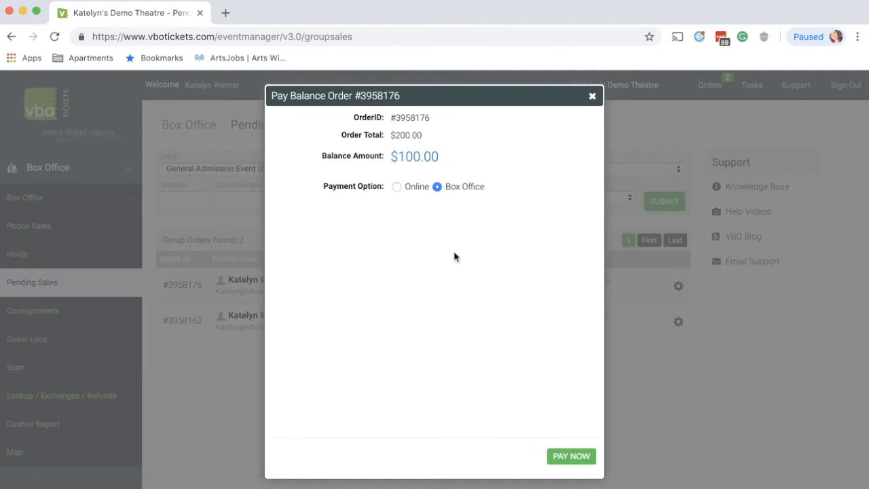
{"action": "left_click", "coordinate": [396, 187]}
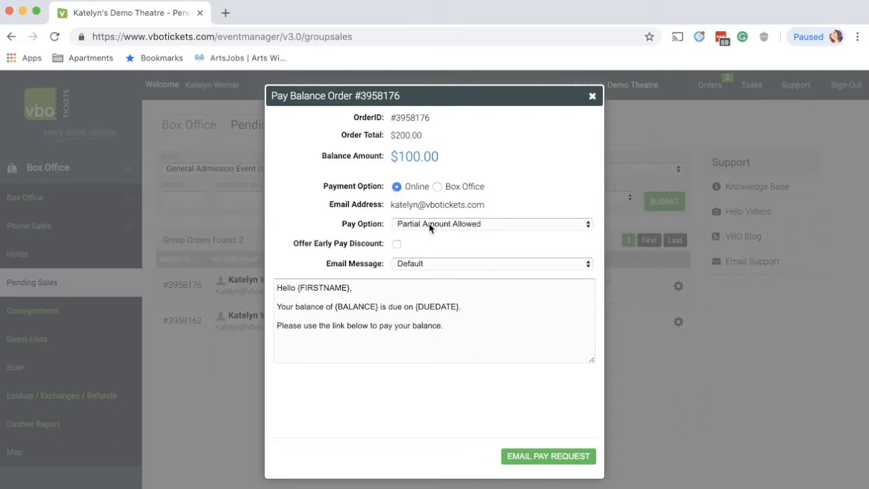
{"action": "left_click", "coordinate": [448, 227]}
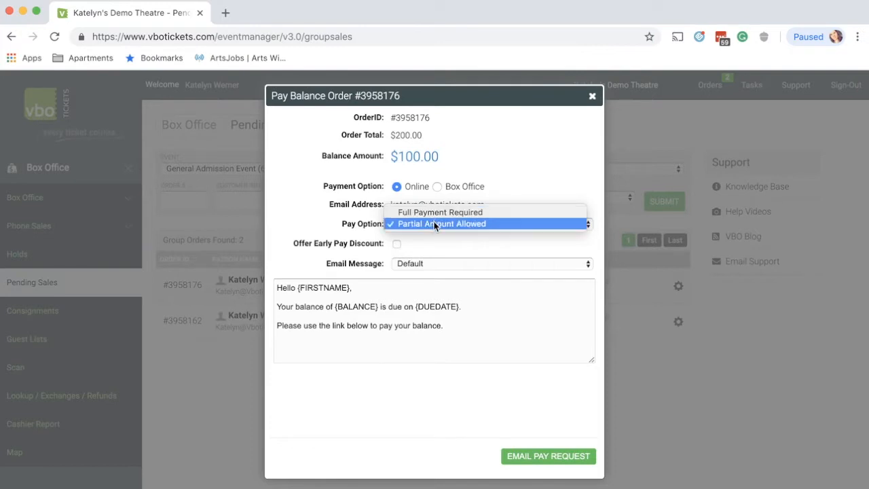
{"action": "left_click", "coordinate": [434, 223]}
{"action": "left_click", "coordinate": [396, 246]}
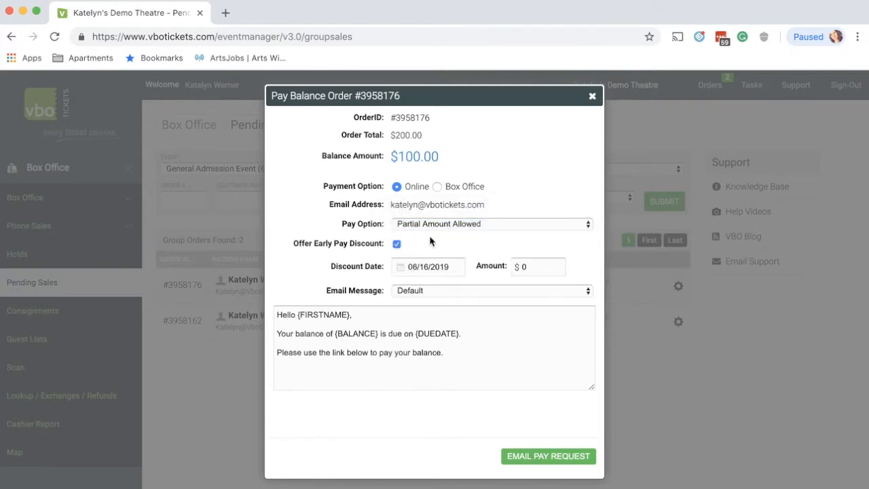
{"action": "left_click", "coordinate": [397, 245]}
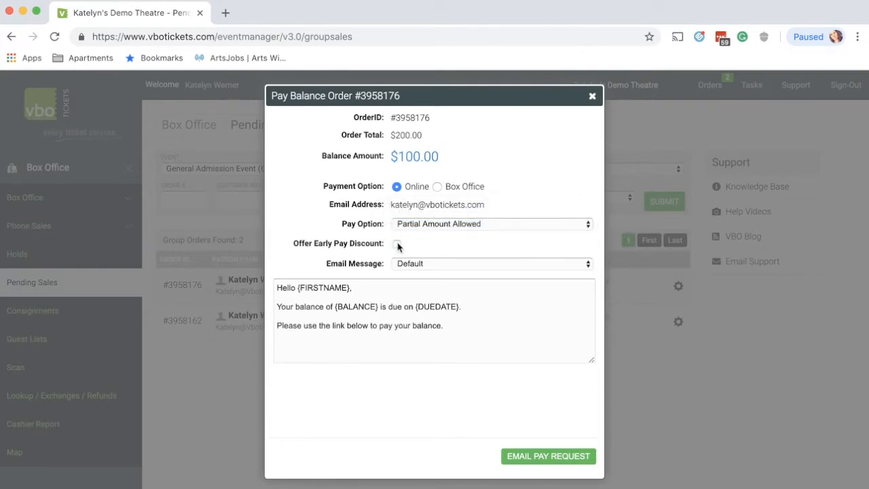
Try Message Option #1 and Message Option #2 as the pay request's email message
{"action": "left_click", "coordinate": [429, 264]}
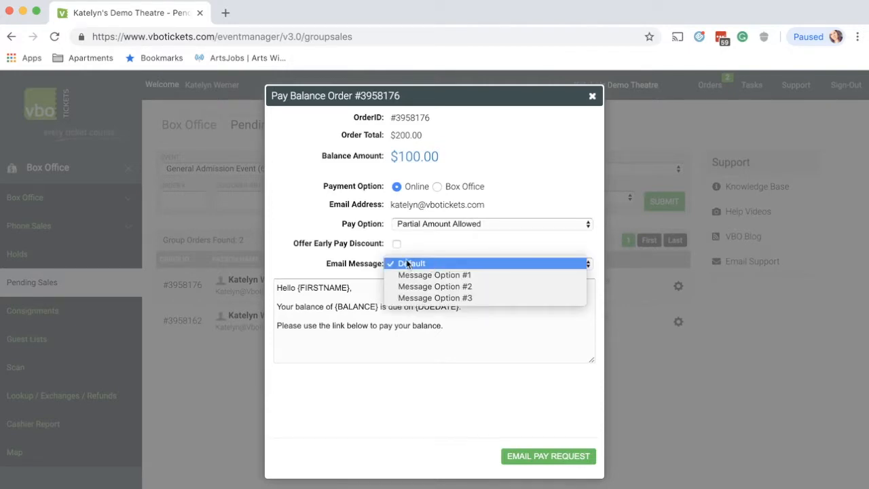
{"action": "left_click", "coordinate": [418, 275]}
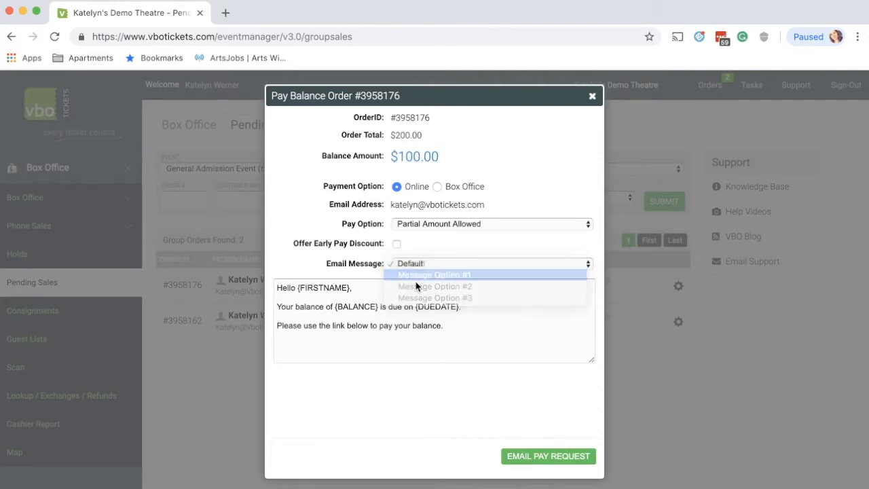
{"action": "left_click", "coordinate": [424, 266]}
{"action": "left_click", "coordinate": [421, 278]}
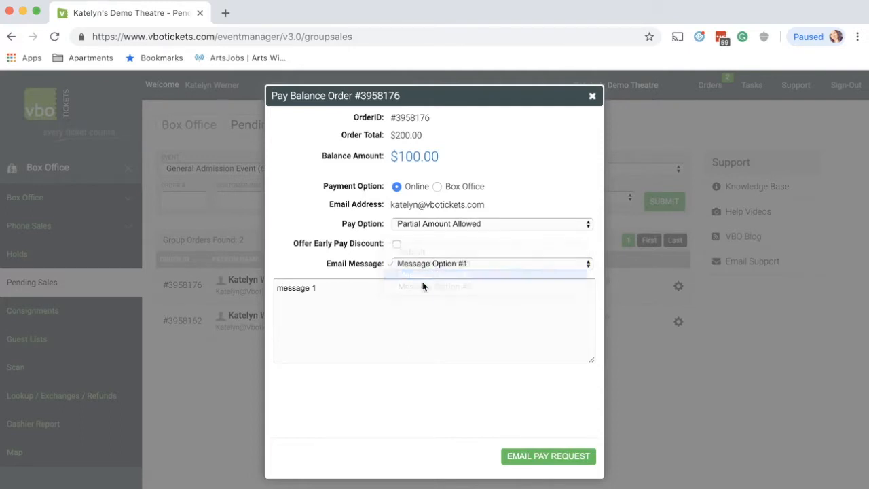
{"action": "left_click", "coordinate": [430, 266]}
{"action": "left_click", "coordinate": [428, 276]}
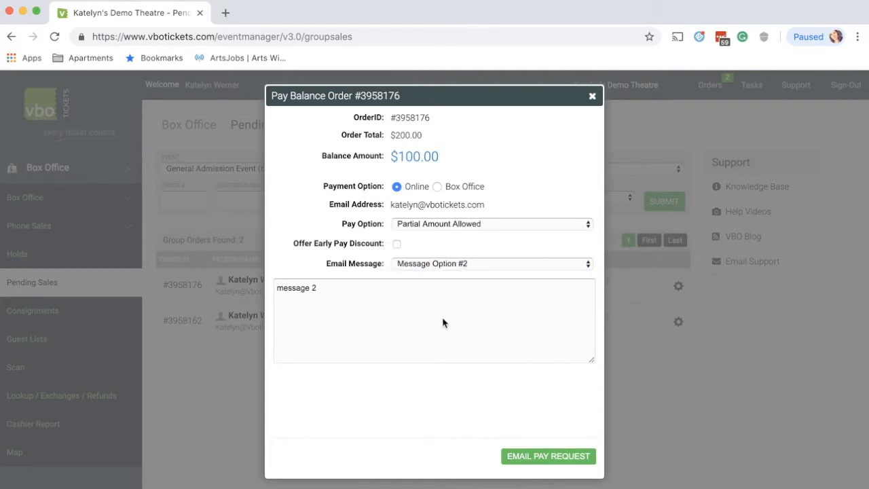
Restore the Default email message and email the pay request to the customer
{"action": "left_click", "coordinate": [438, 263]}
{"action": "left_click", "coordinate": [420, 227]}
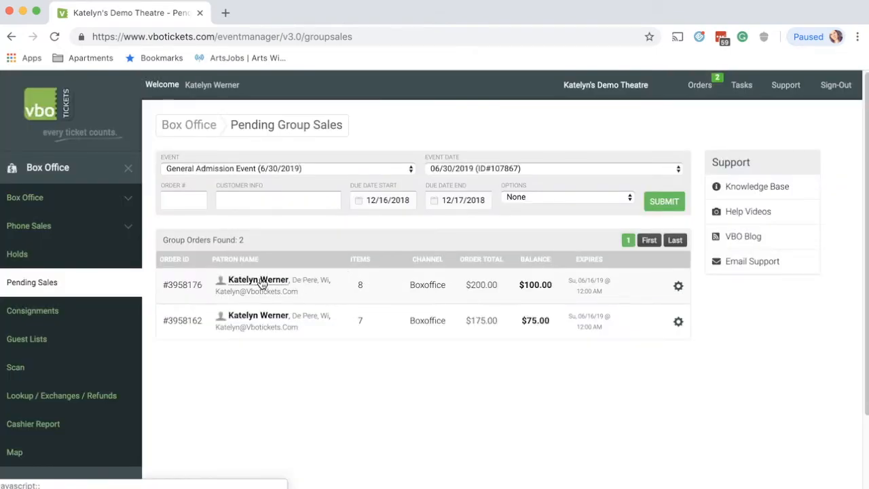
Open the patron's customer record from the eight-ticket order and view the latest group sale email in its communications
{"action": "left_click", "coordinate": [284, 281]}
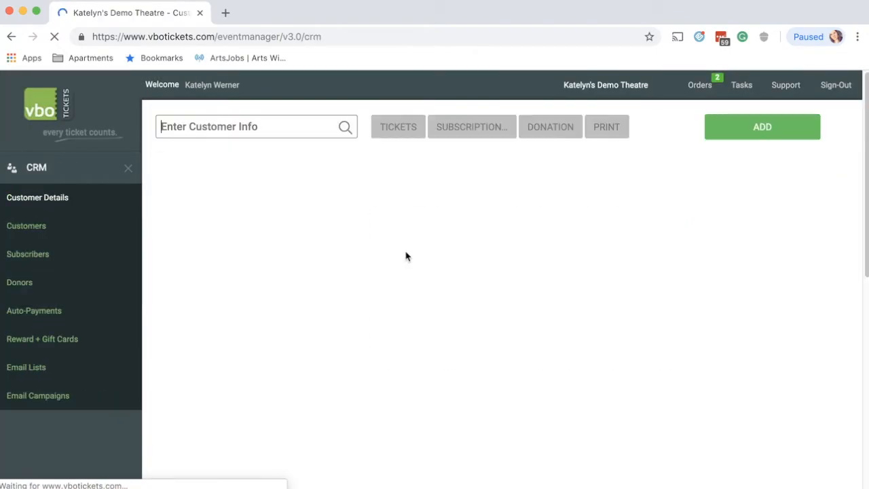
{"action": "scroll", "coordinate": [380, 256], "scroll_direction": "down", "scroll_amount": 10}
{"action": "scroll", "coordinate": [342, 251], "scroll_direction": "up", "scroll_amount": 1}
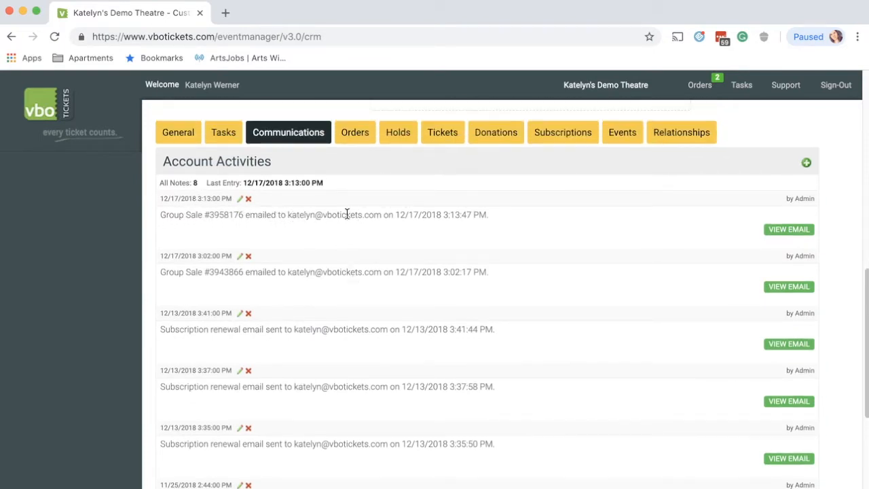
{"action": "left_click", "coordinate": [791, 231]}
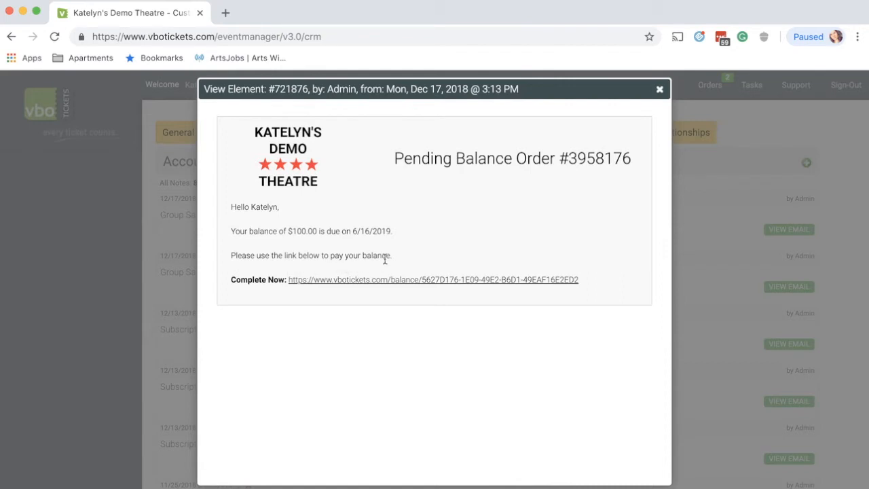
Open the balance payment link in the email and choose to pay a partial amount, checking the amount choices without picking one
{"action": "left_click", "coordinate": [330, 285]}
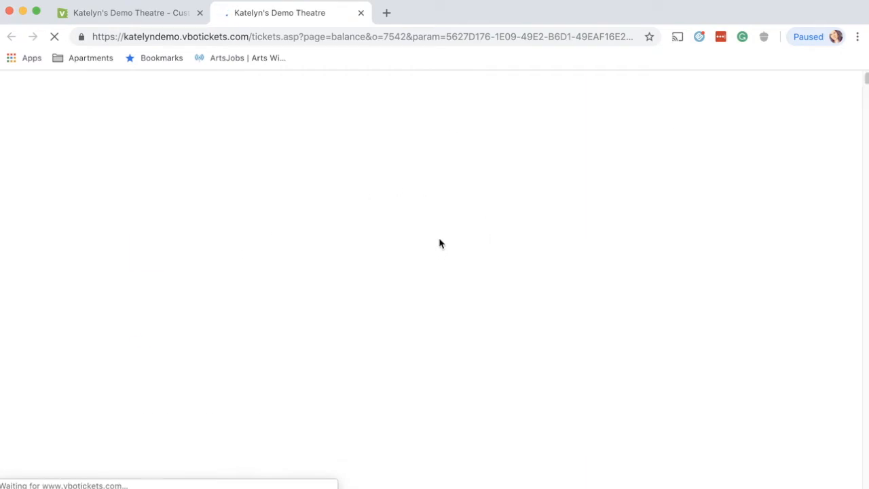
{"action": "scroll", "coordinate": [351, 233], "scroll_direction": "down", "scroll_amount": 2}
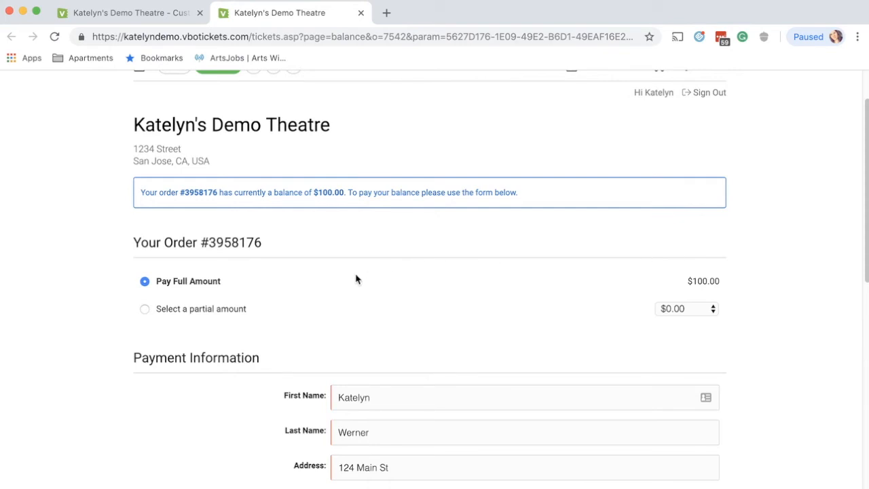
{"action": "left_click", "coordinate": [179, 312]}
{"action": "left_click", "coordinate": [704, 309]}
{"action": "left_click", "coordinate": [516, 310]}
Review the payment information on the balance page and activate the card number field
{"action": "scroll", "coordinate": [326, 295], "scroll_direction": "down", "scroll_amount": 5}
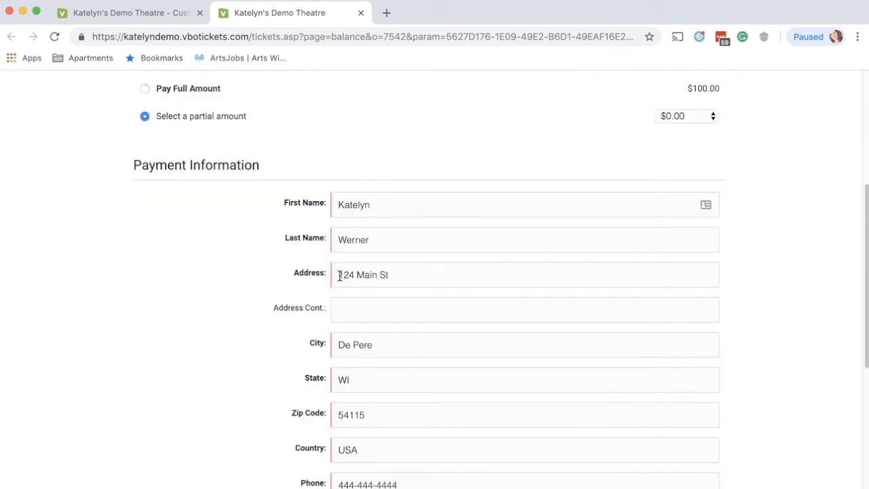
{"action": "scroll", "coordinate": [346, 261], "scroll_direction": "down", "scroll_amount": 7}
{"action": "left_click", "coordinate": [175, 299]}
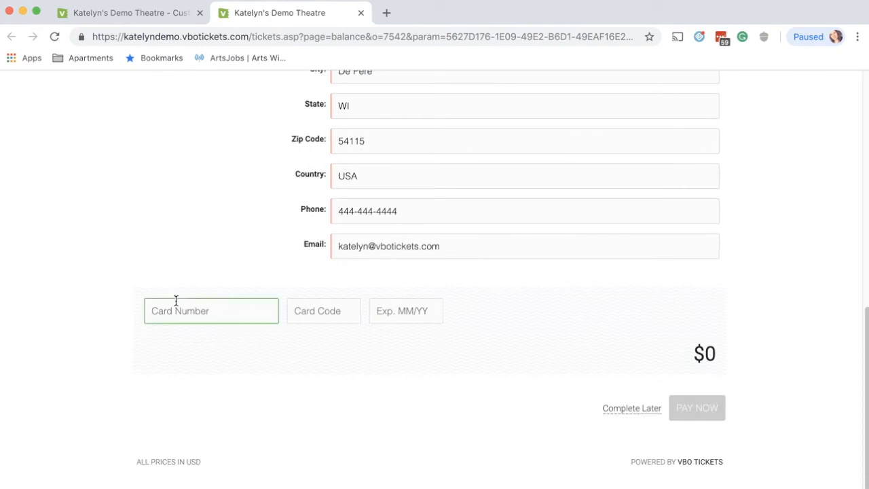